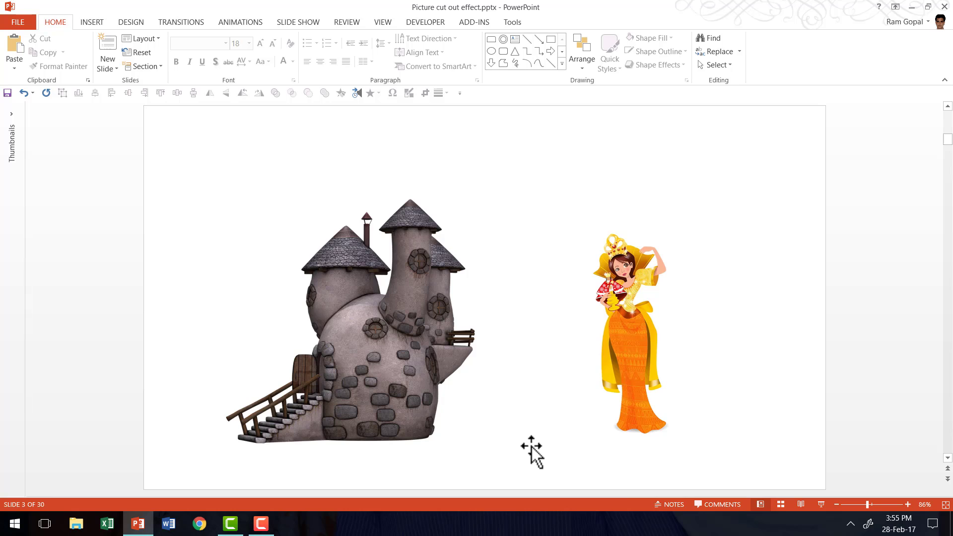
# - Draw a Freeform shape from the Shapes gallery, tracing around the castle's outline
pyautogui.doubleClick(403, 325)
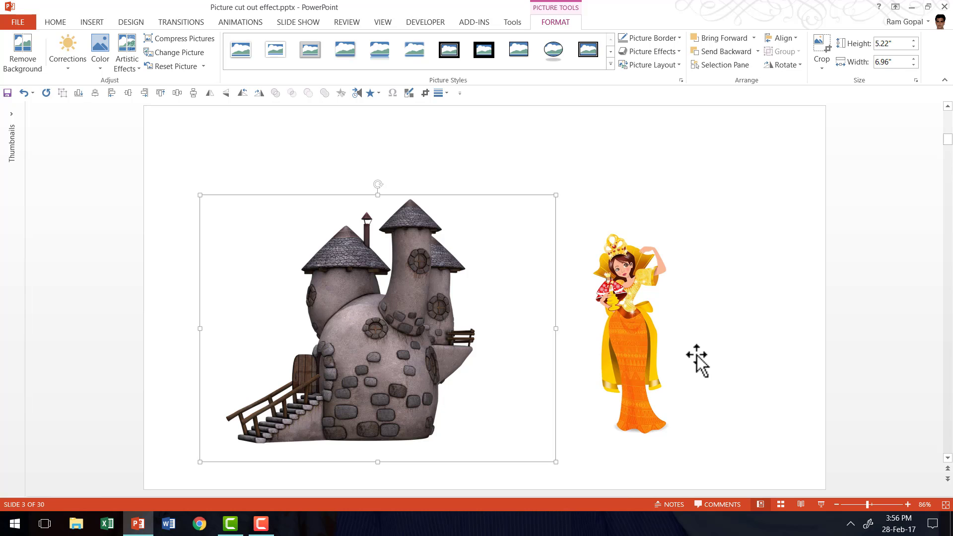
pyautogui.click(772, 401)
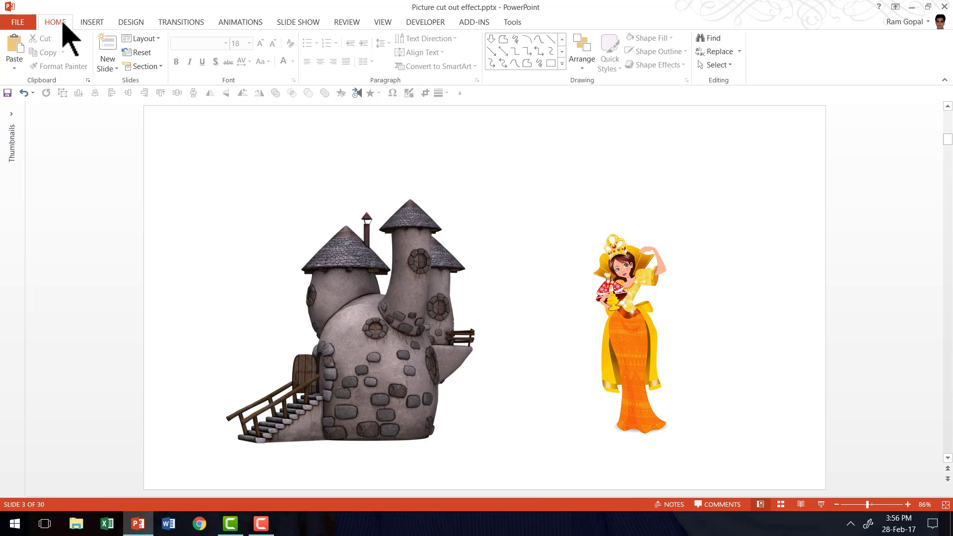
pyautogui.click(562, 63)
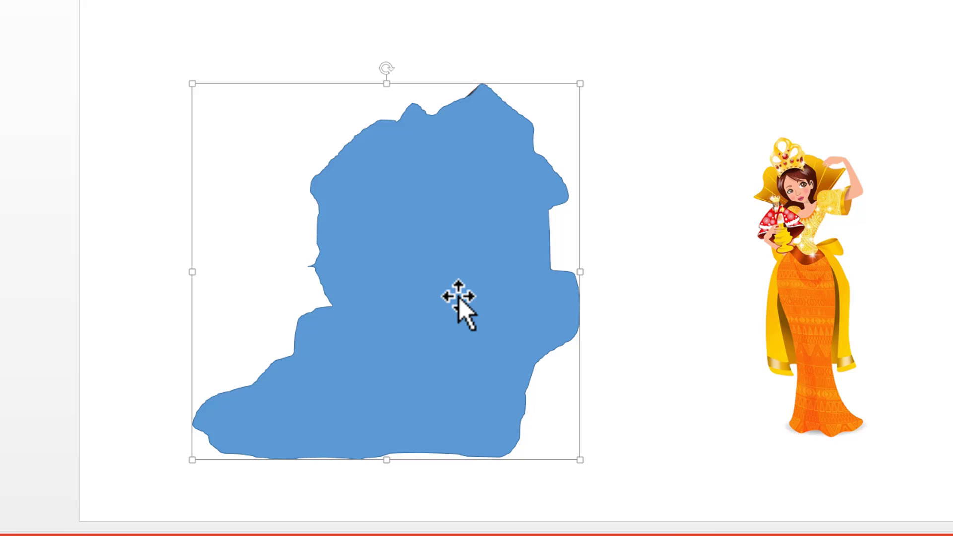
# - Draw a small oval, about 0.49" by 0.45", on the freeform's top-left edge
pyautogui.click(672, 459)
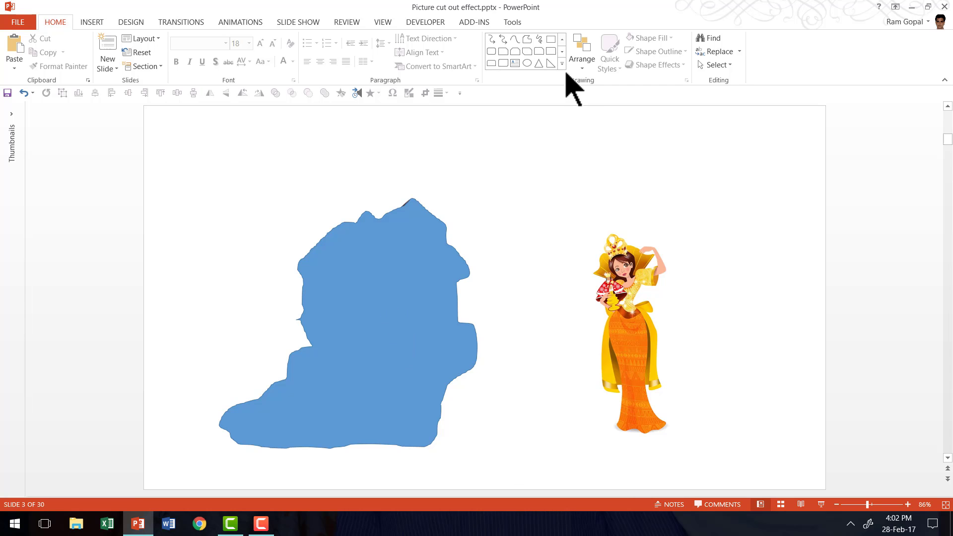
pyautogui.click(562, 63)
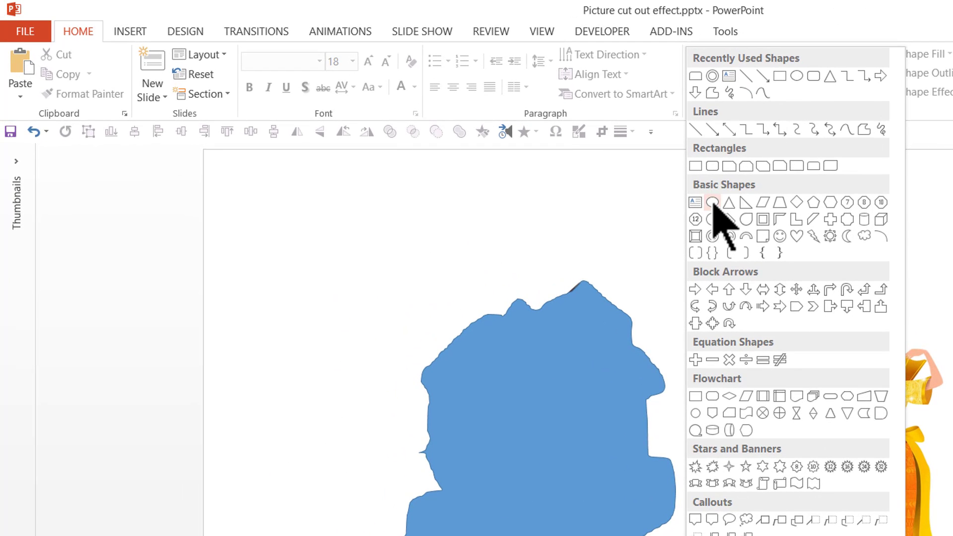
pyautogui.click(714, 203)
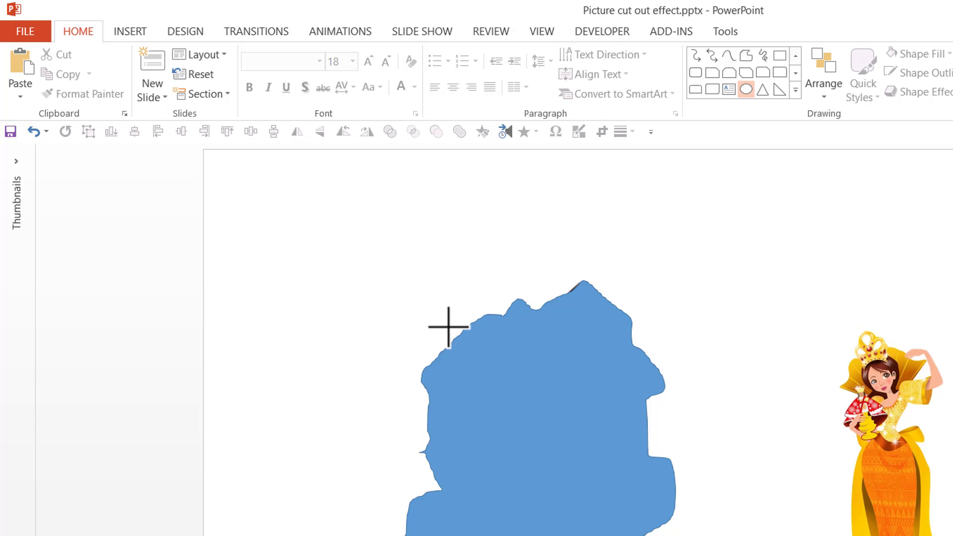
pyautogui.moveTo(445, 324); pyautogui.dragTo(478, 358)
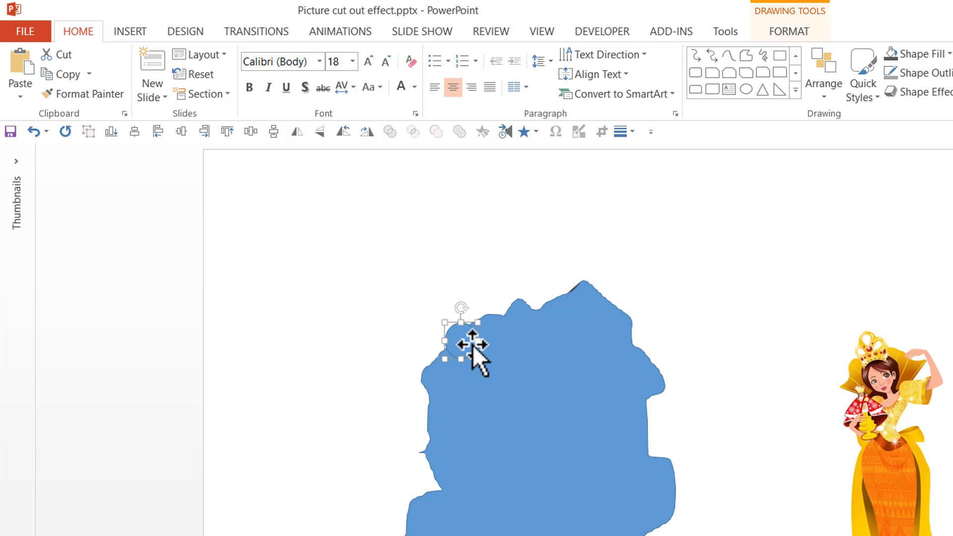
# - Select the freeform and circle together and view Merge Shapes without applying any option
pyautogui.keyDown('shift'); pyautogui.click(551, 359); pyautogui.keyUp('shift')
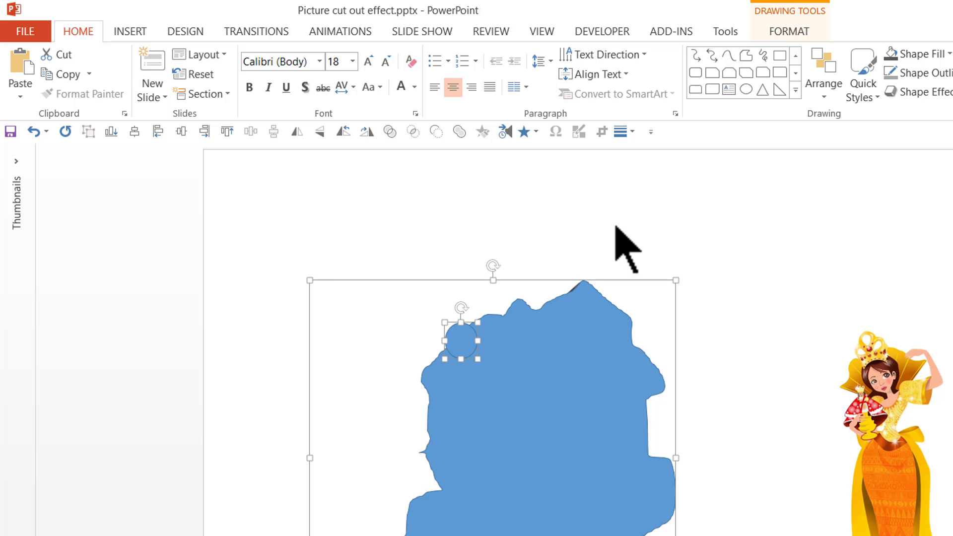
pyautogui.click(792, 31)
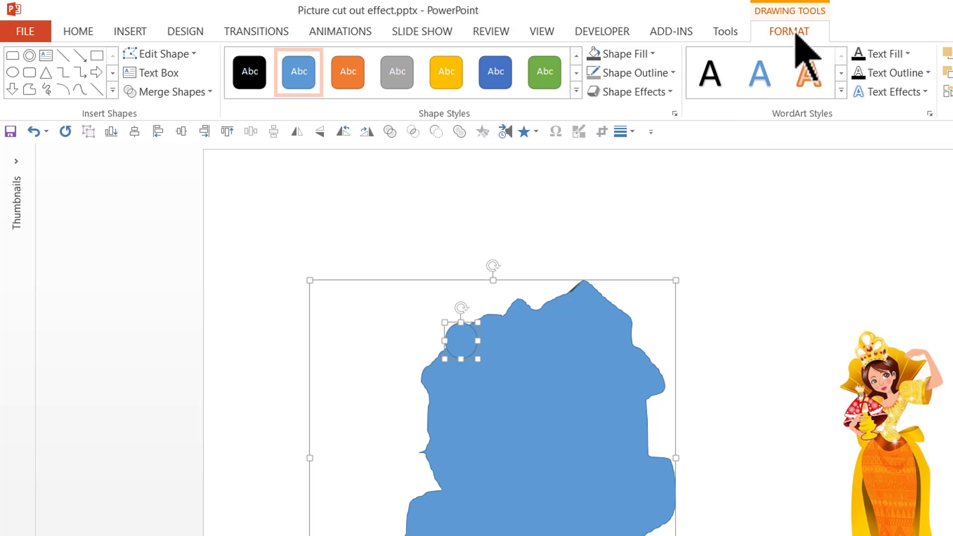
pyautogui.click(171, 92)
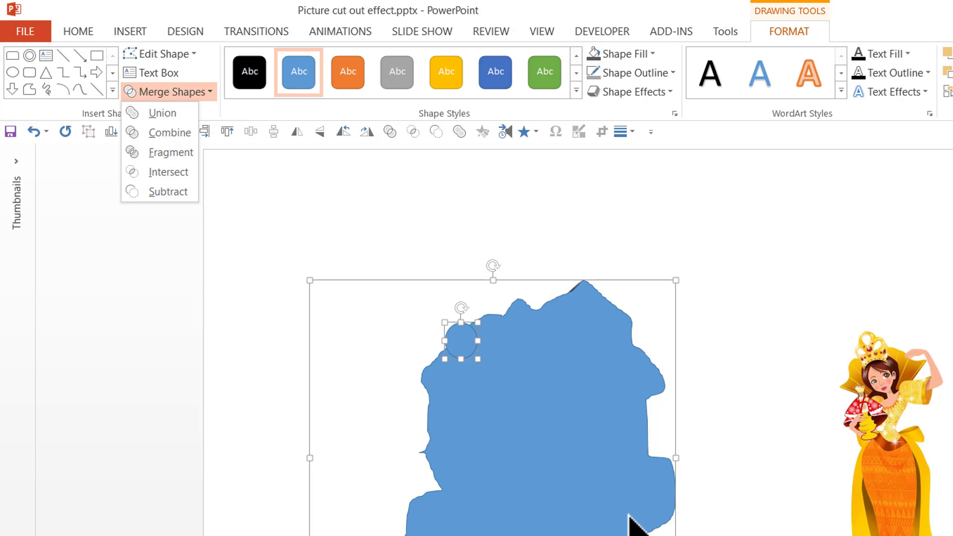
pyautogui.press('Escape')
pyautogui.click(226, 447)
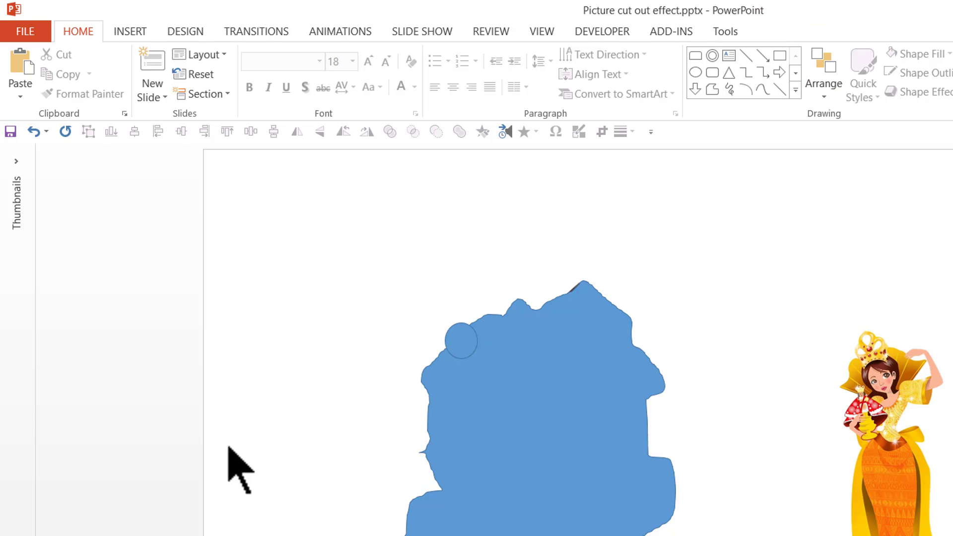
pyautogui.click(546, 433)
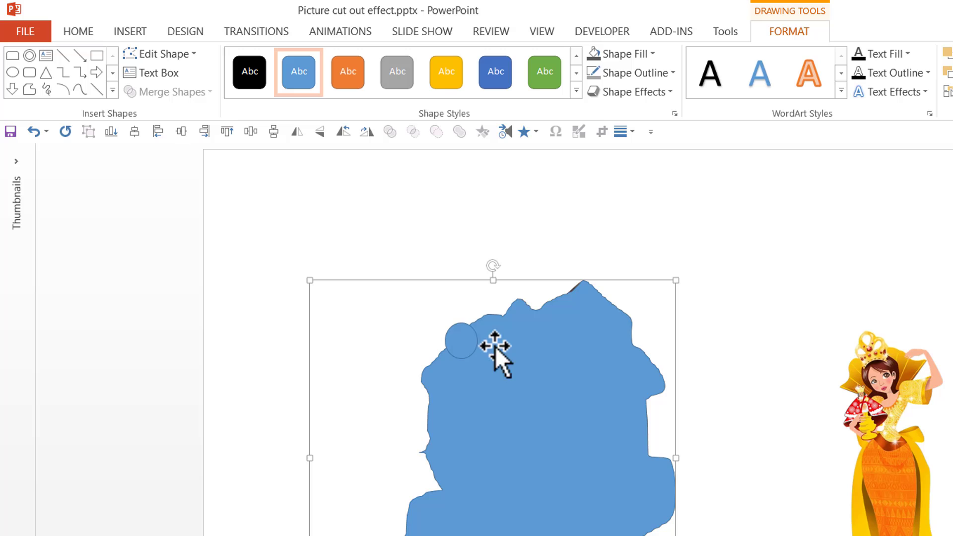
pyautogui.keyDown('shift'); pyautogui.click(462, 343); pyautogui.keyUp('shift')
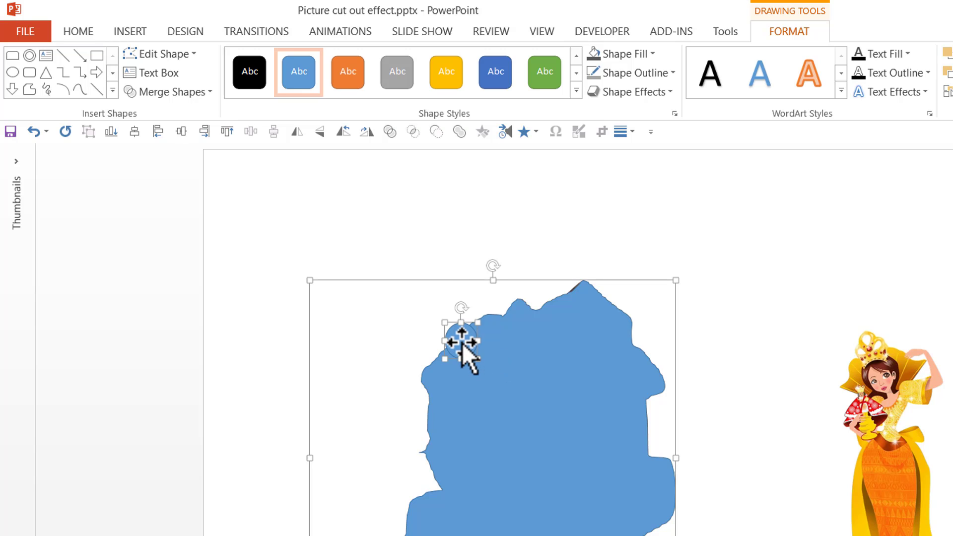
pyautogui.click(144, 92)
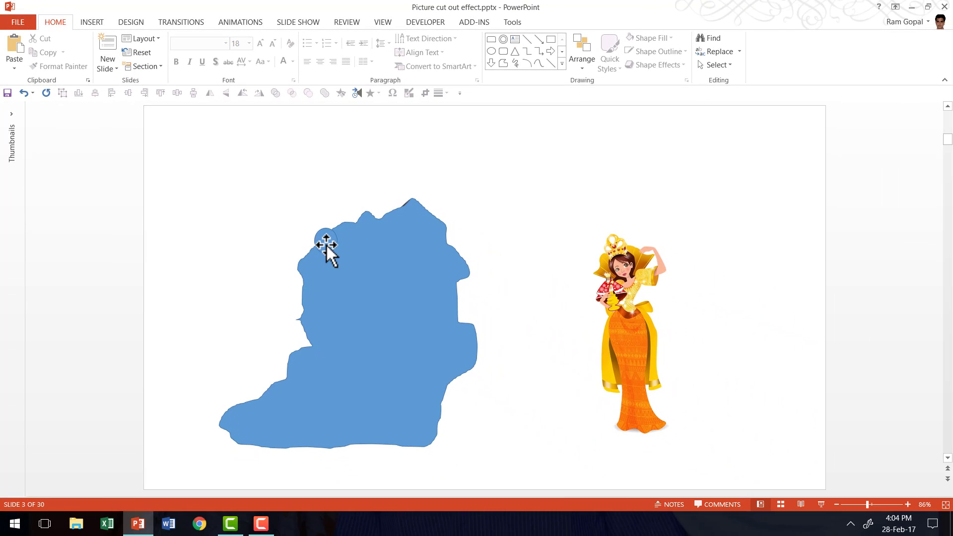
pyautogui.click(451, 335)
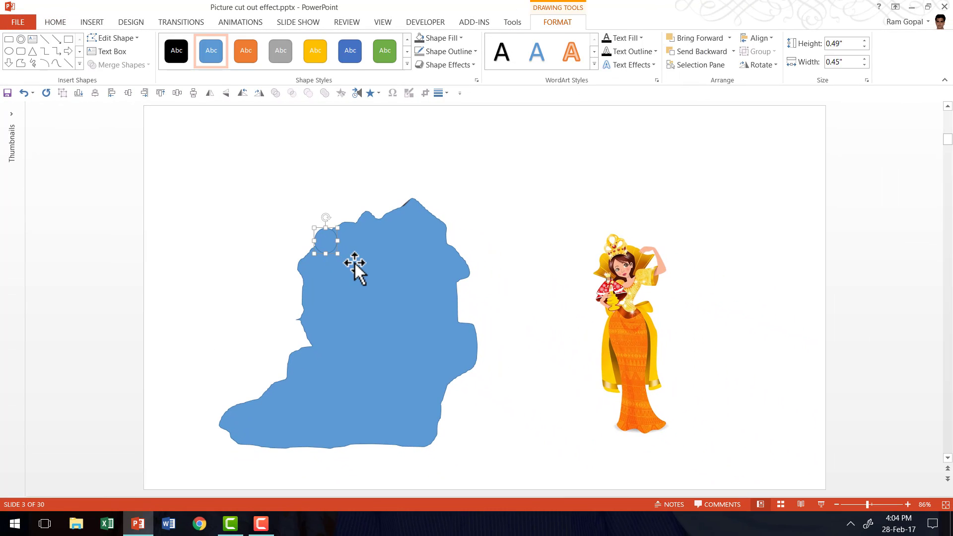
# - Remove the small circle and send the blue freeform behind the castle picture
pyautogui.press('Escape')
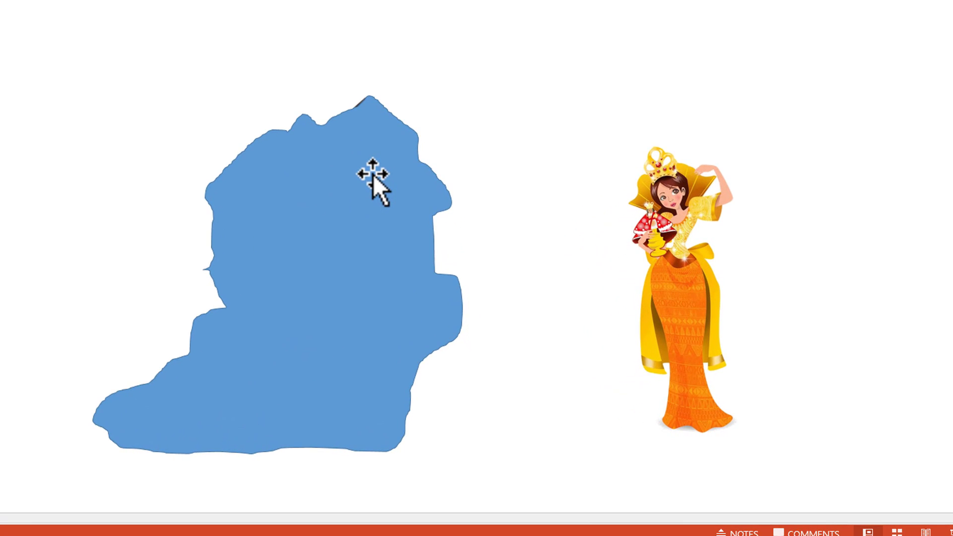
pyautogui.click(373, 175)
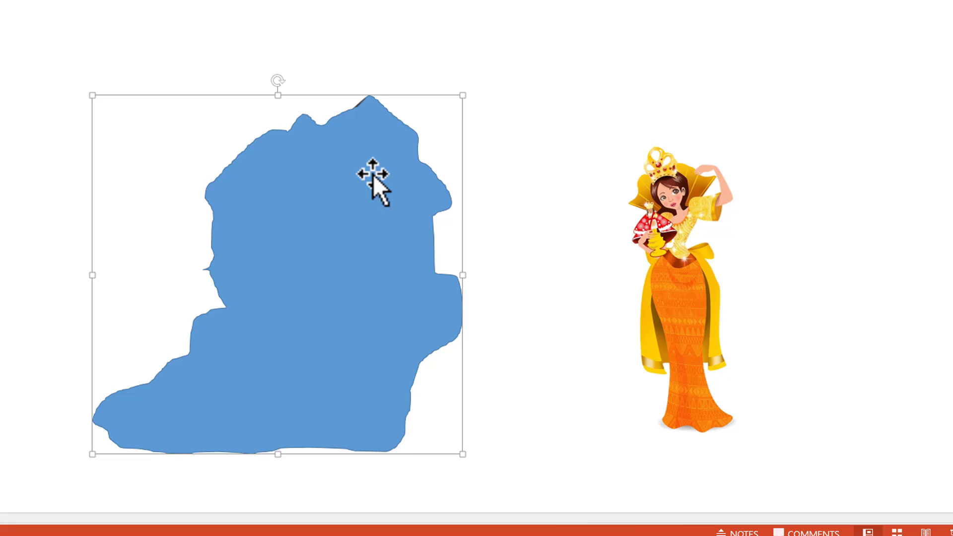
pyautogui.rightClick(373, 175)
pyautogui.moveTo(449, 365)
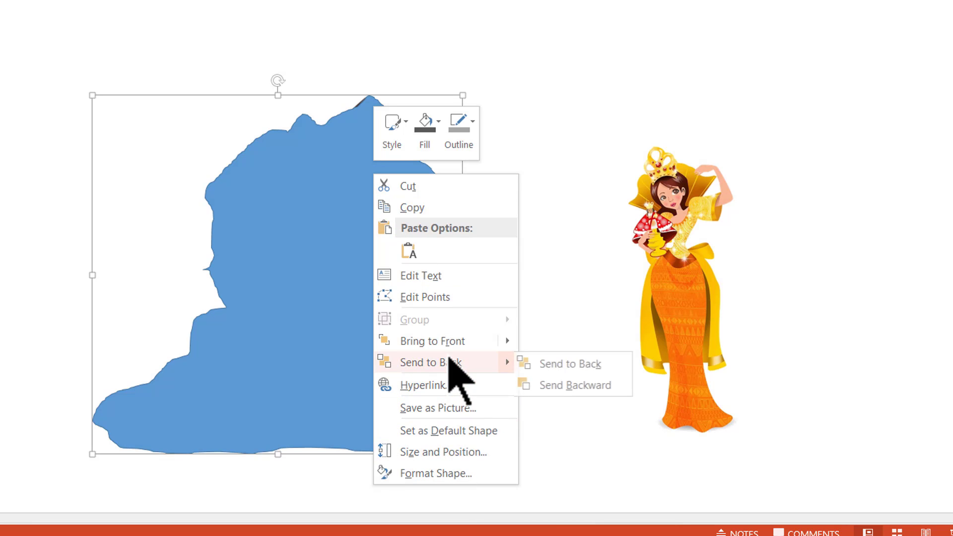
pyautogui.click(505, 385)
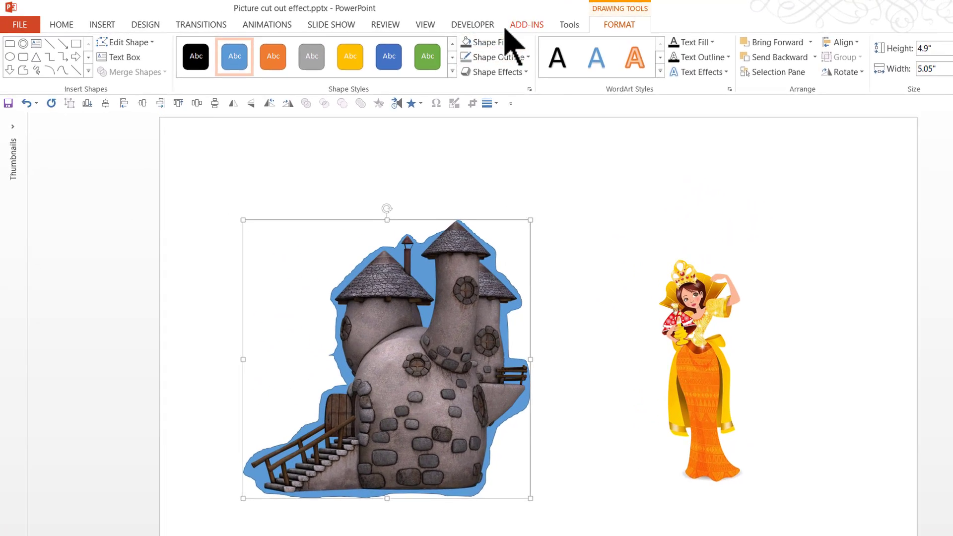
# - Give the backing a white fill, no outline and an Offset Diagonal Bottom Right shadow
pyautogui.click(490, 43)
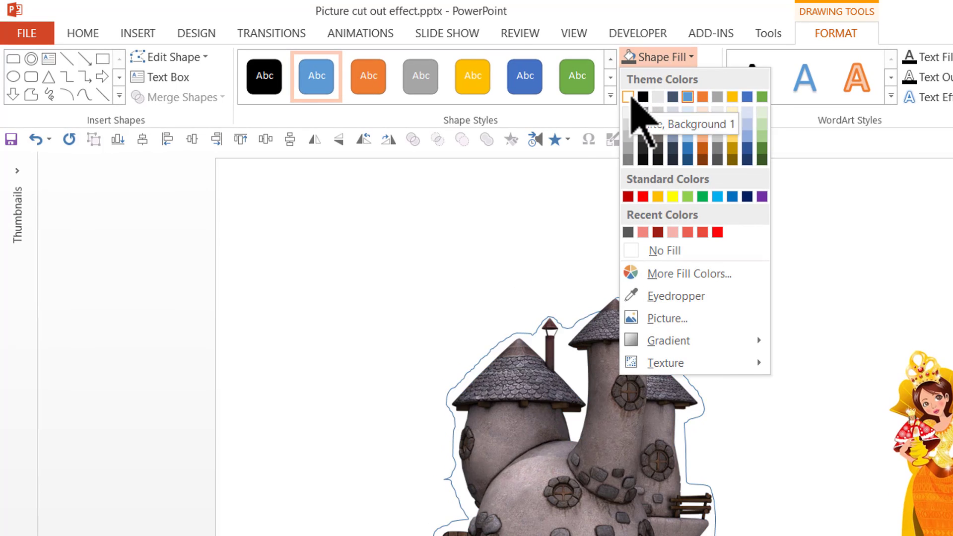
pyautogui.click(629, 98)
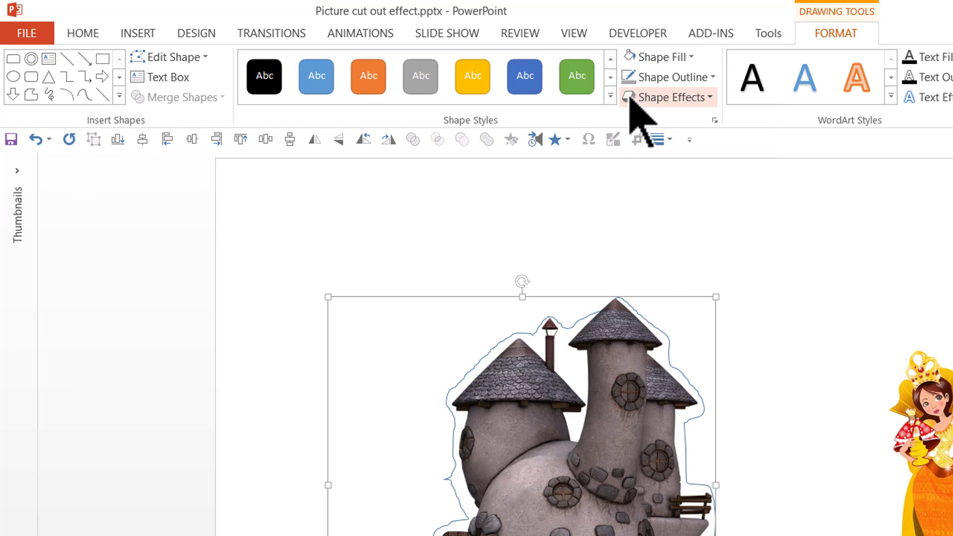
pyautogui.click(676, 78)
pyautogui.click(674, 271)
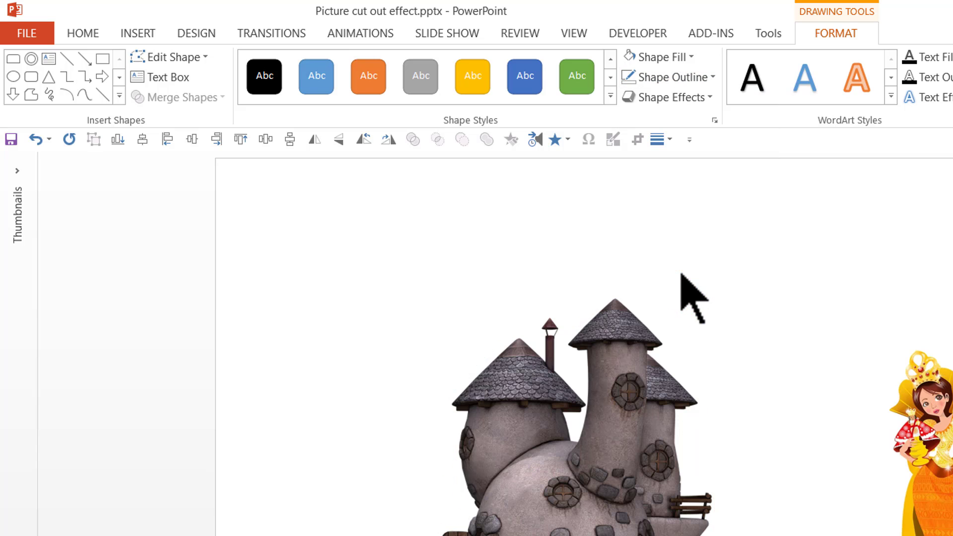
pyautogui.click(688, 98)
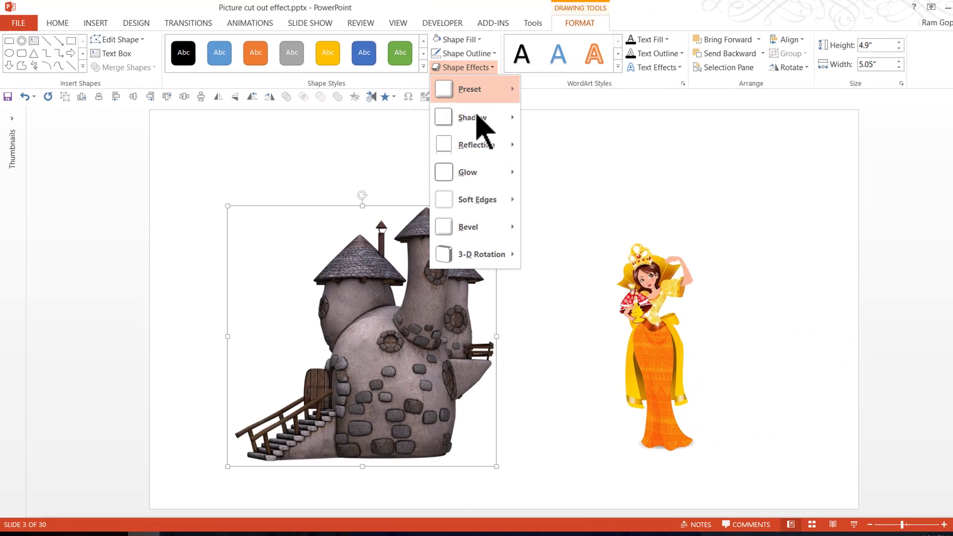
pyautogui.moveTo(647, 164)
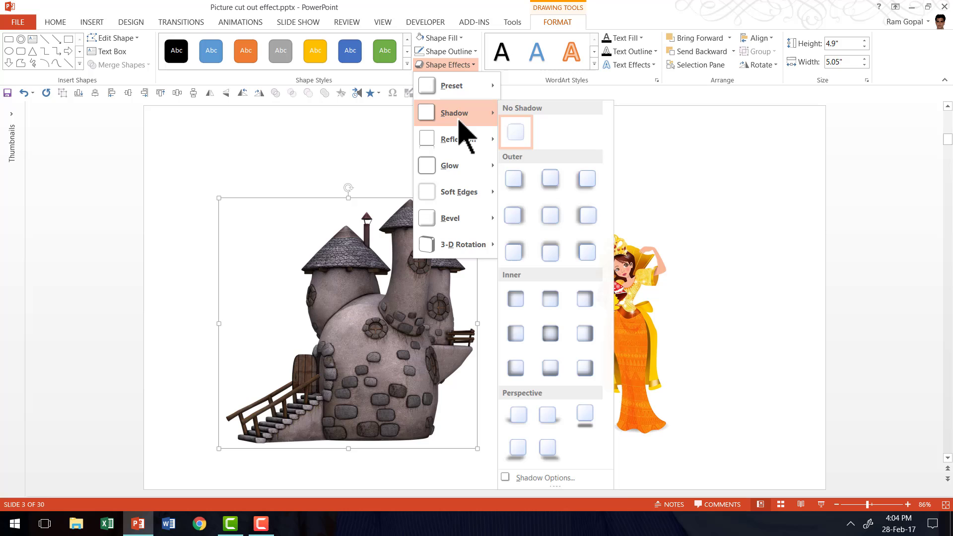
pyautogui.click(520, 178)
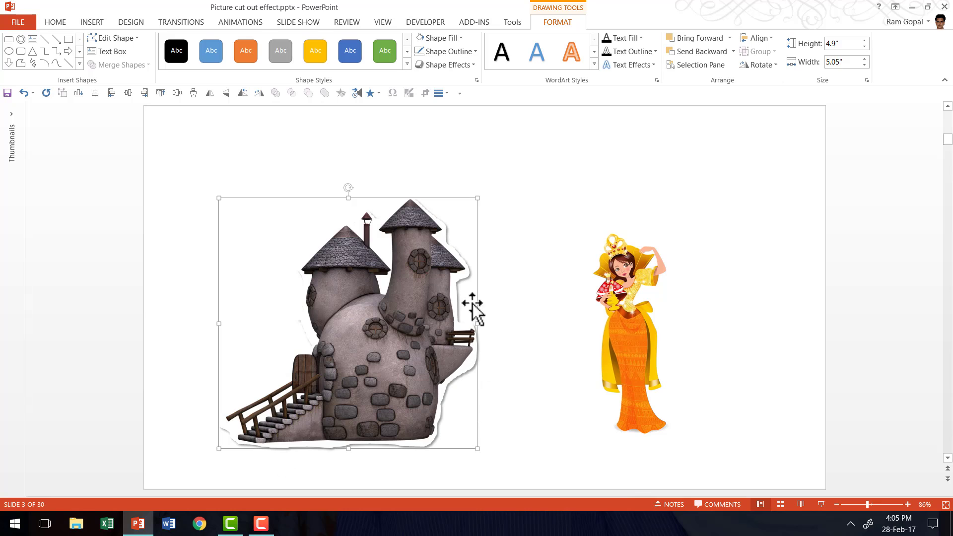
# - Switch the backing's shadow to the Offset Center preset and raise its size to 107%
pyautogui.click(459, 64)
pyautogui.moveTo(477, 124)
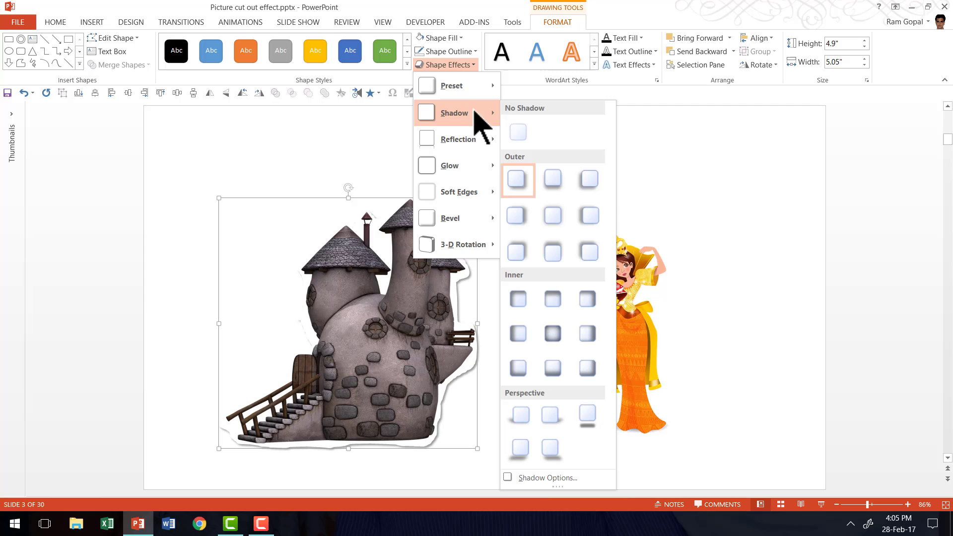
pyautogui.click(548, 478)
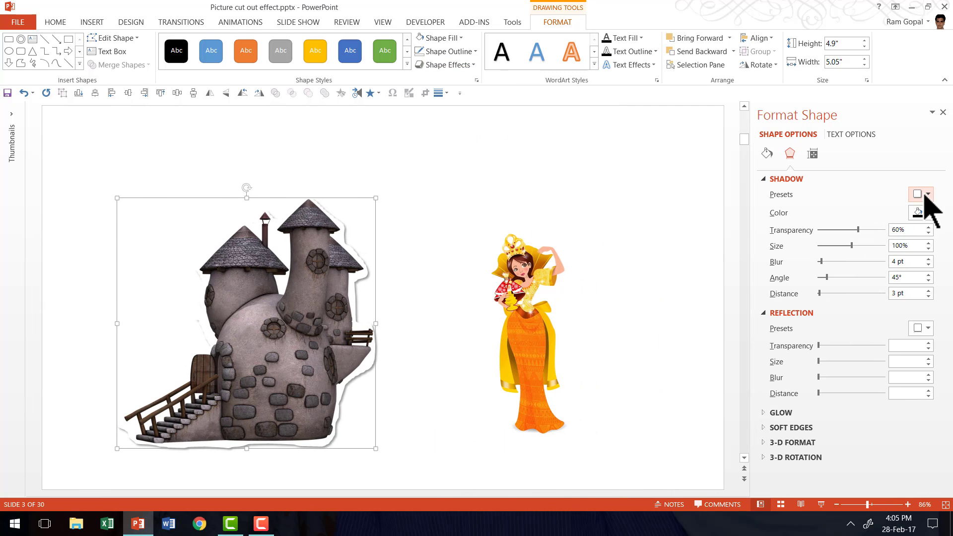
pyautogui.click(926, 194)
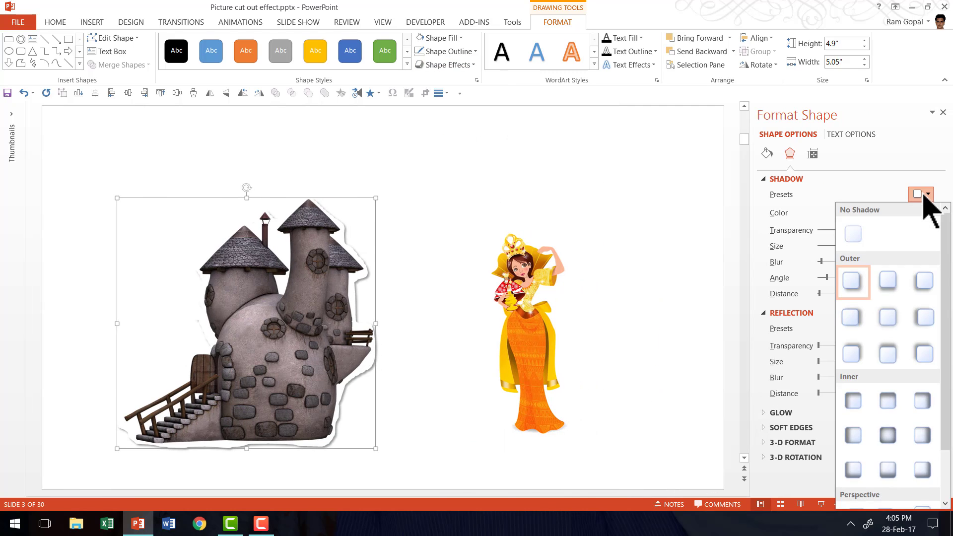
pyautogui.click(889, 318)
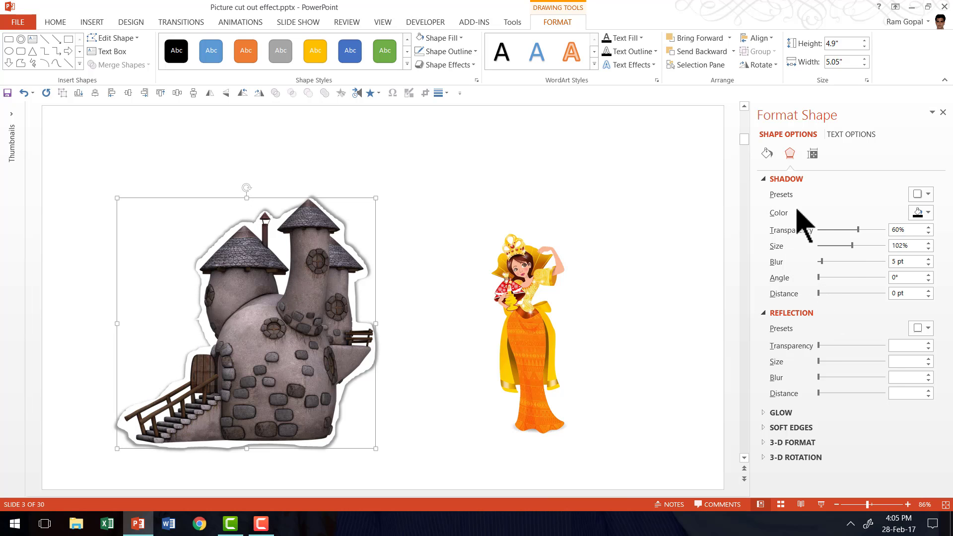
pyautogui.click(928, 242)
pyautogui.click(928, 243)
pyautogui.click(928, 243)
pyautogui.click(928, 243)
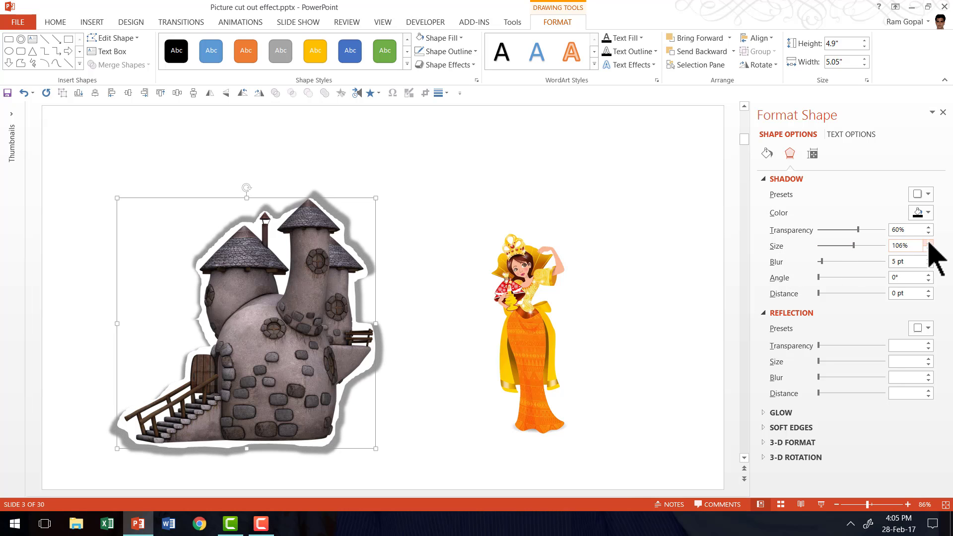
pyautogui.click(928, 243)
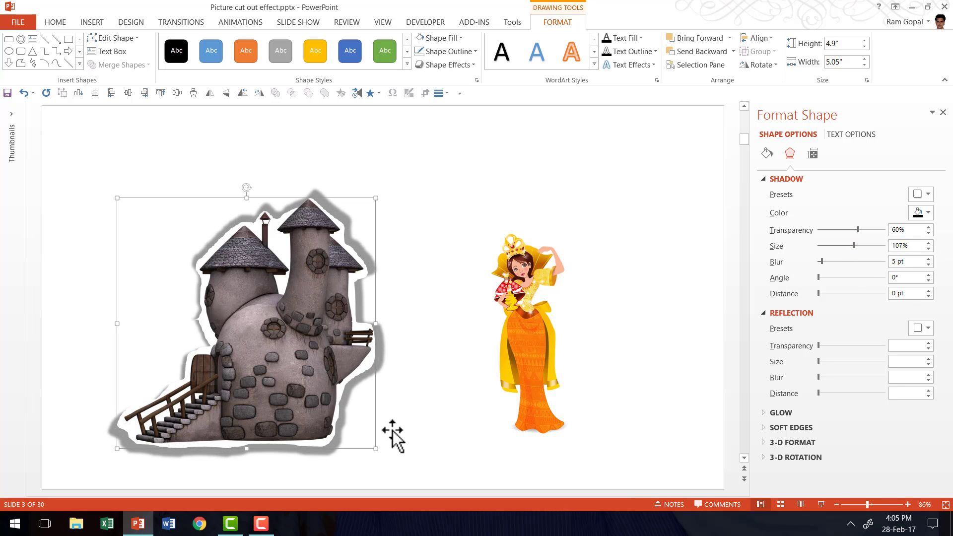
pyautogui.click(385, 493)
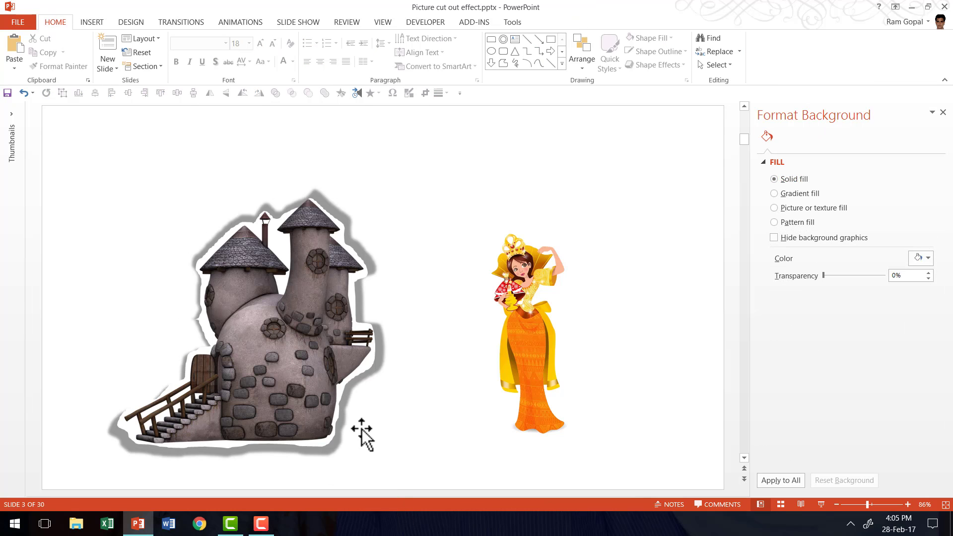